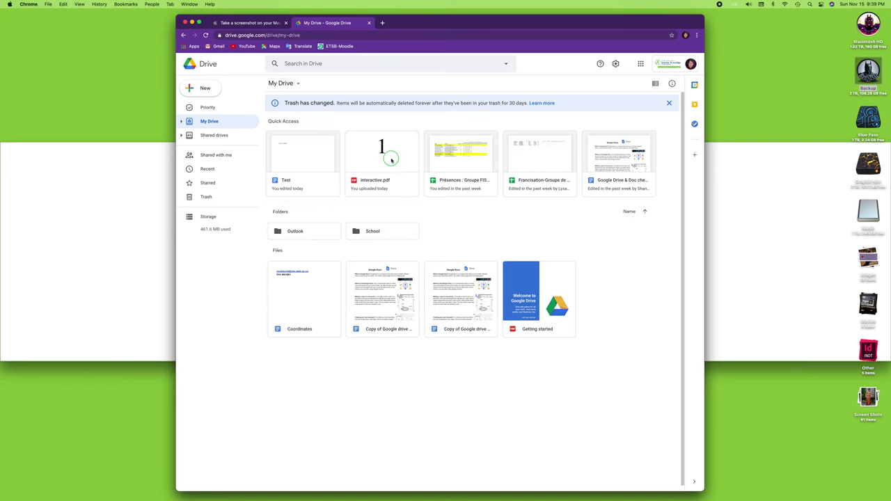
Download interactive.pdf from My Drive, open the six-page copy to check it, then close it
right_click(392, 159)
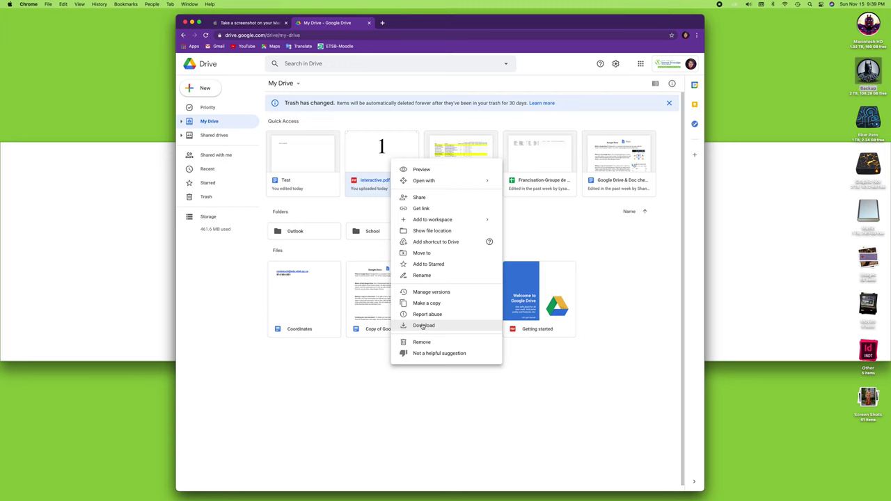
click(418, 326)
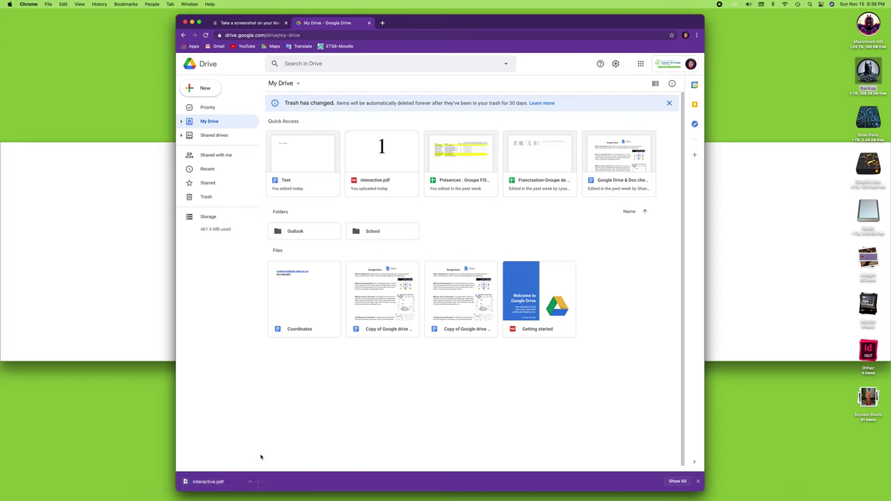
click(201, 485)
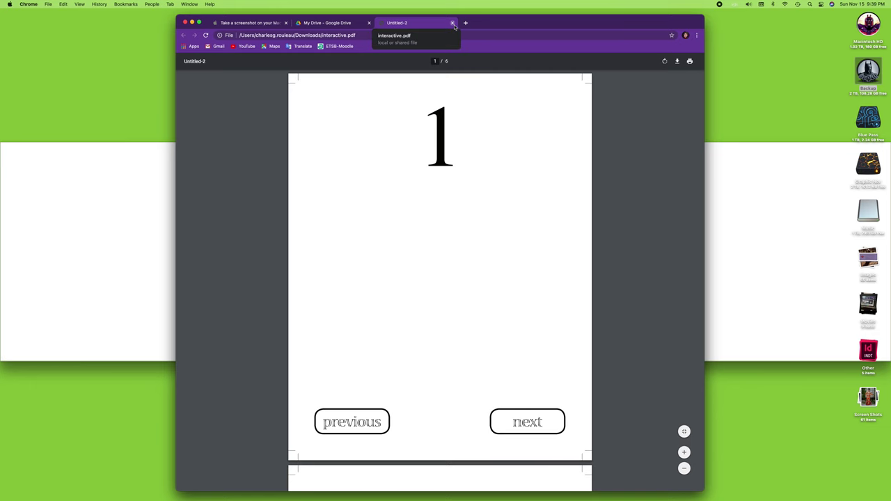
click(452, 23)
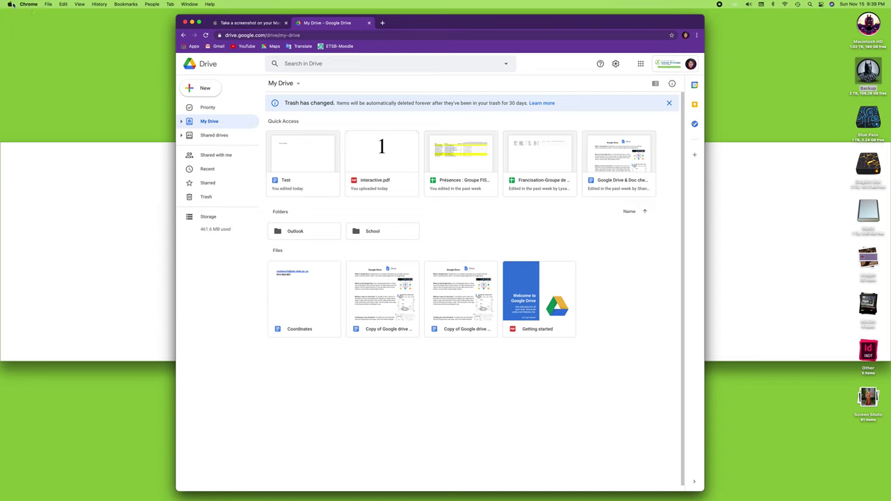
click(26, 4)
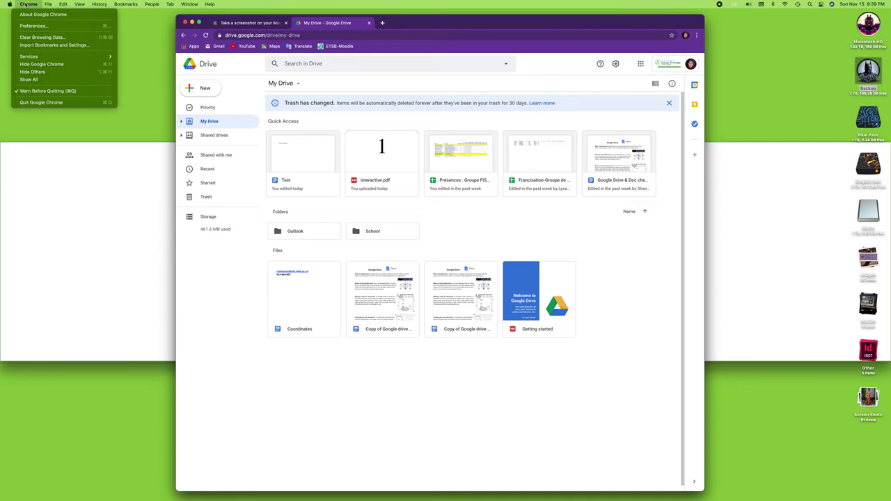
Hide Chrome, open Macintosh HD to Downloads, widen the column and preview the 9.7 MB interactive.pdf
click(41, 63)
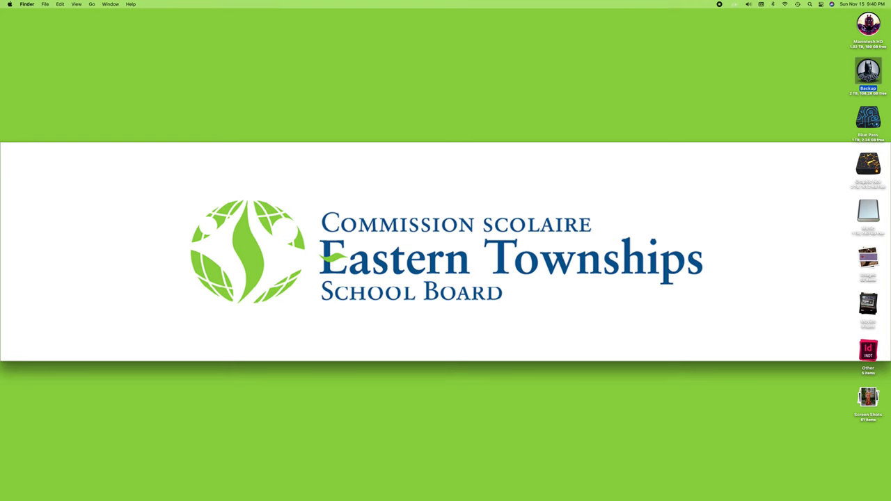
double_click(868, 25)
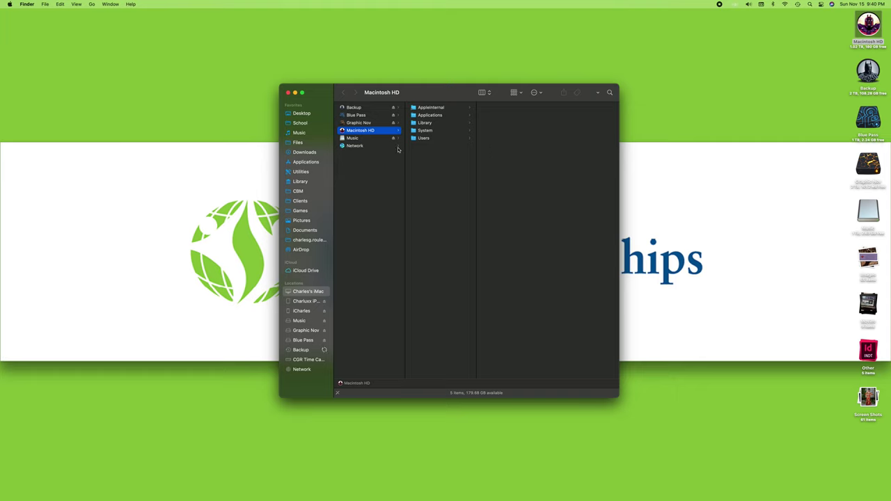
click(289, 153)
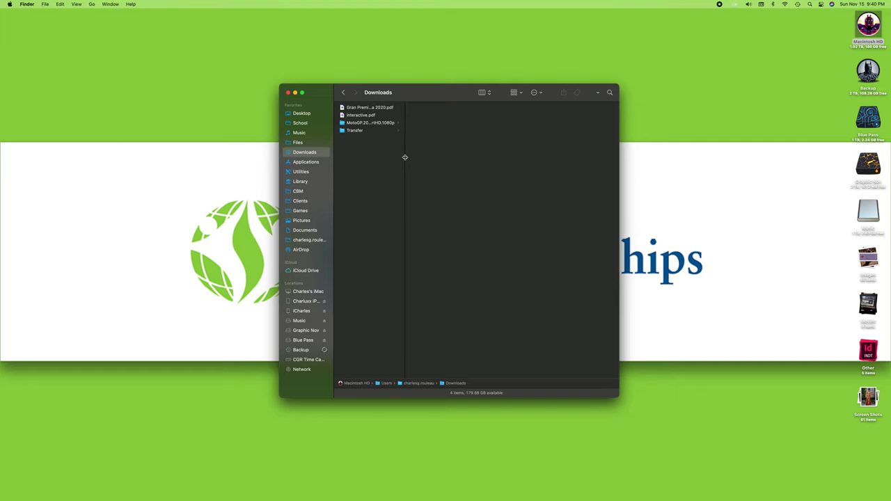
drag(406, 159, 465, 164)
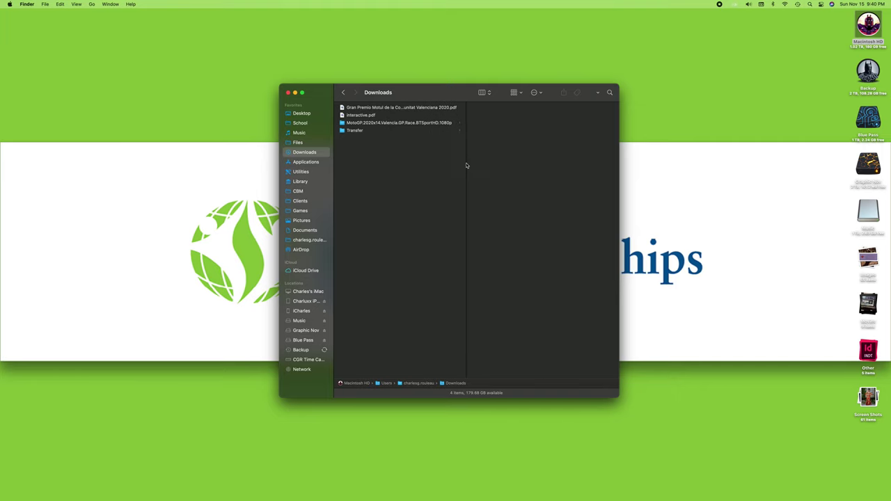
click(343, 116)
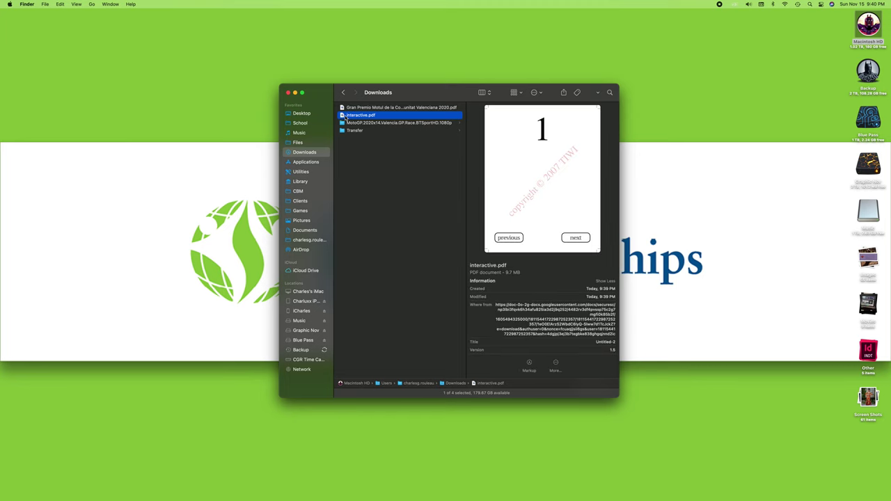
mouse_move(552, 207)
click(347, 108)
mouse_move(593, 236)
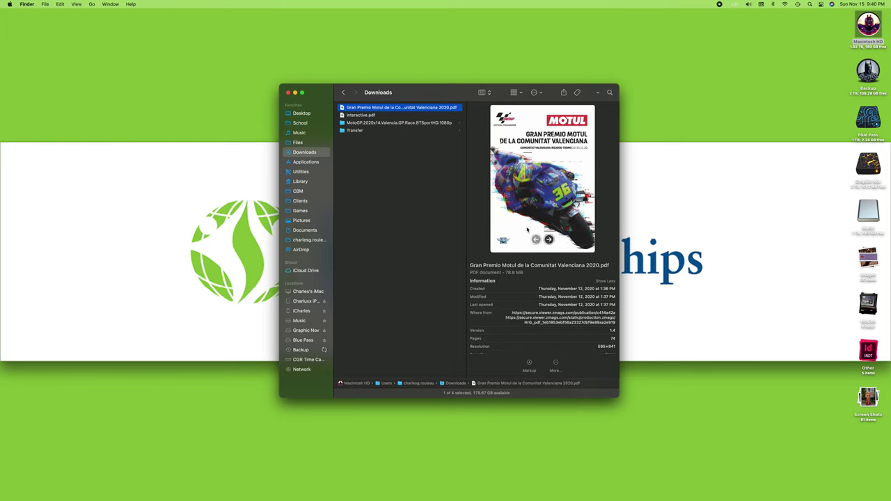
click(549, 239)
click(549, 239)
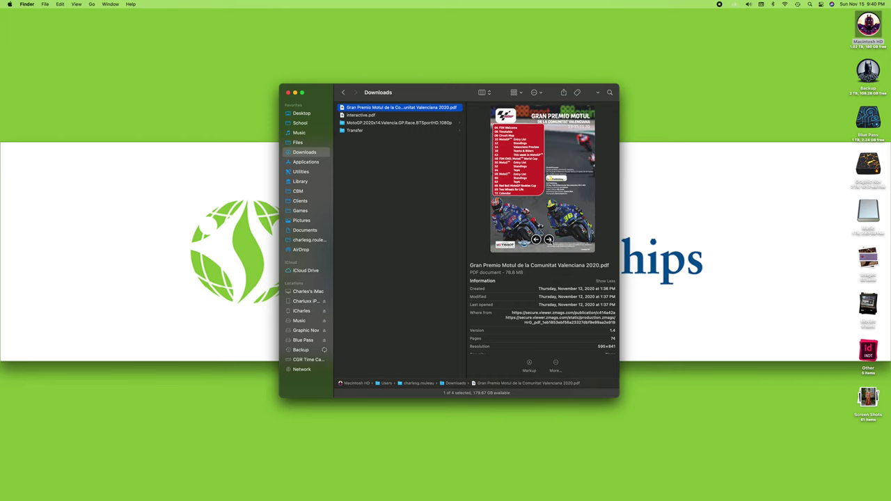
click(549, 239)
click(536, 239)
click(536, 240)
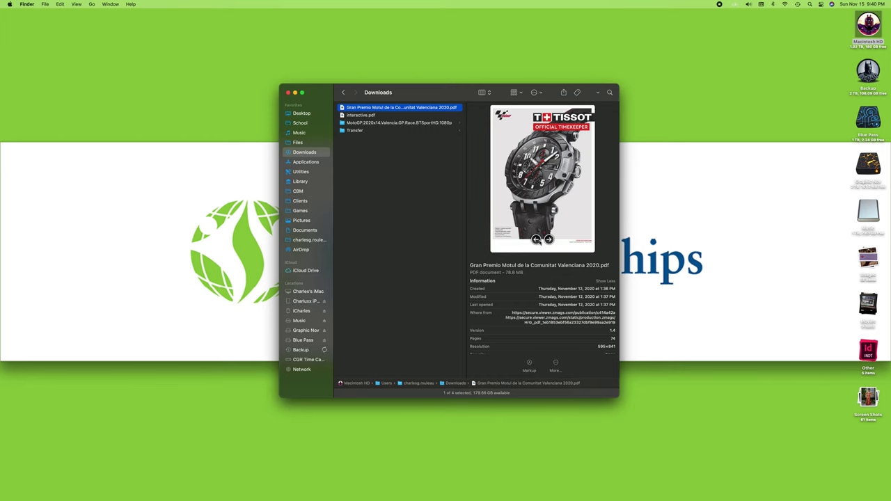
click(536, 240)
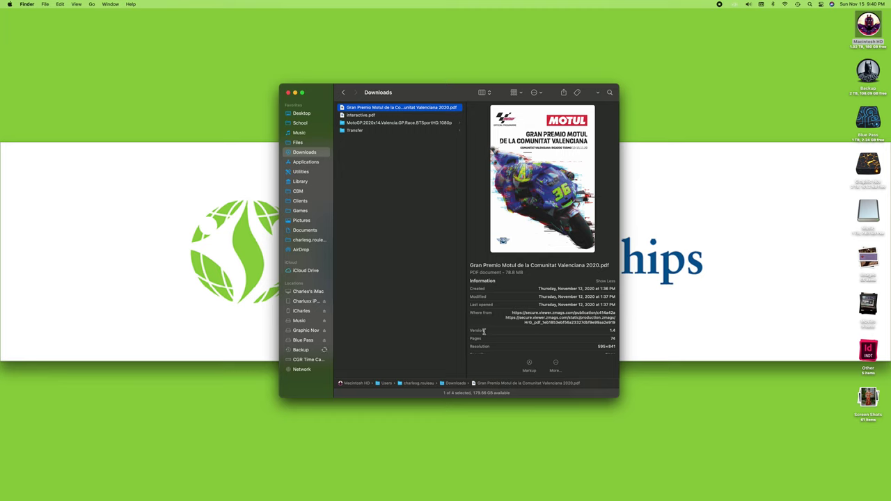
scroll(501, 330, down, 1)
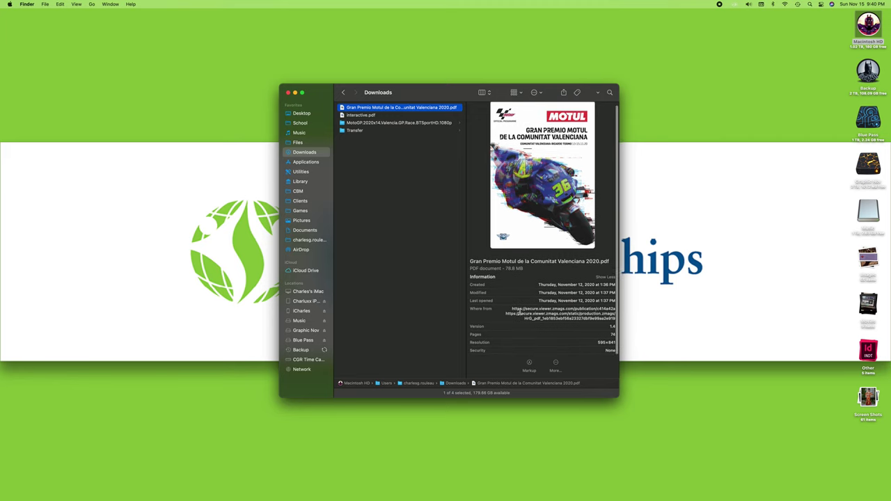
click(358, 115)
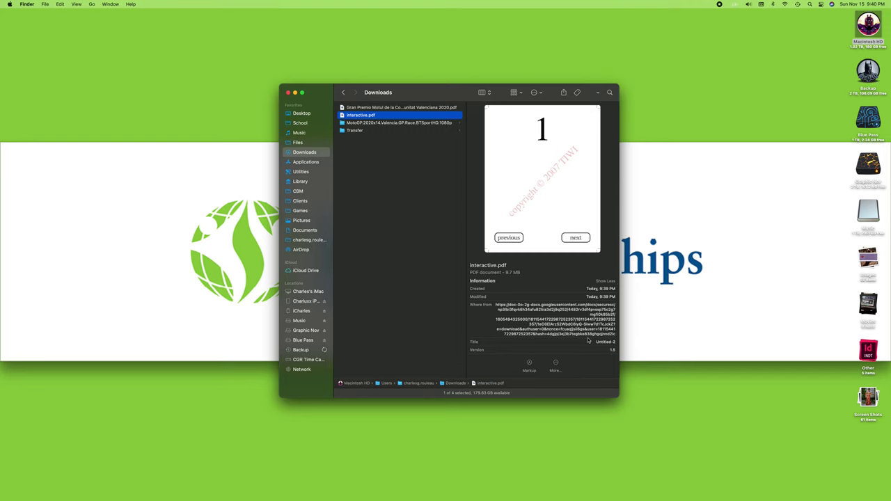
scroll(589, 327, down, 2)
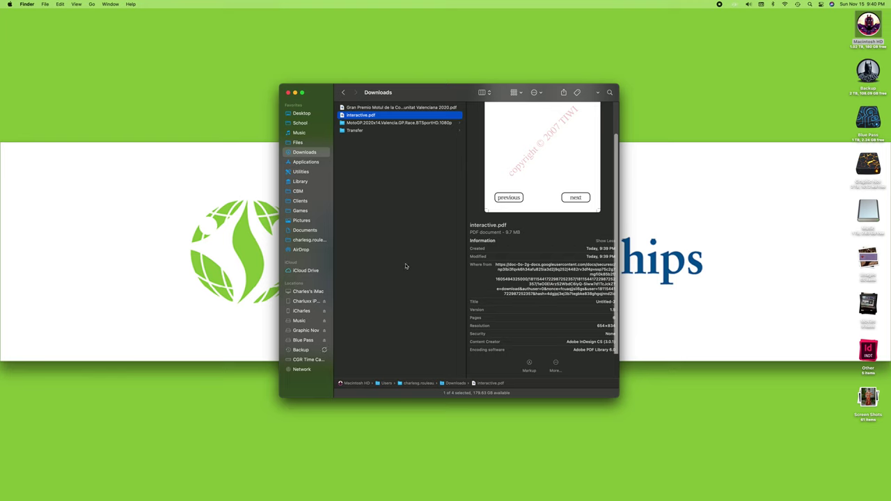
scroll(536, 199, up, 2)
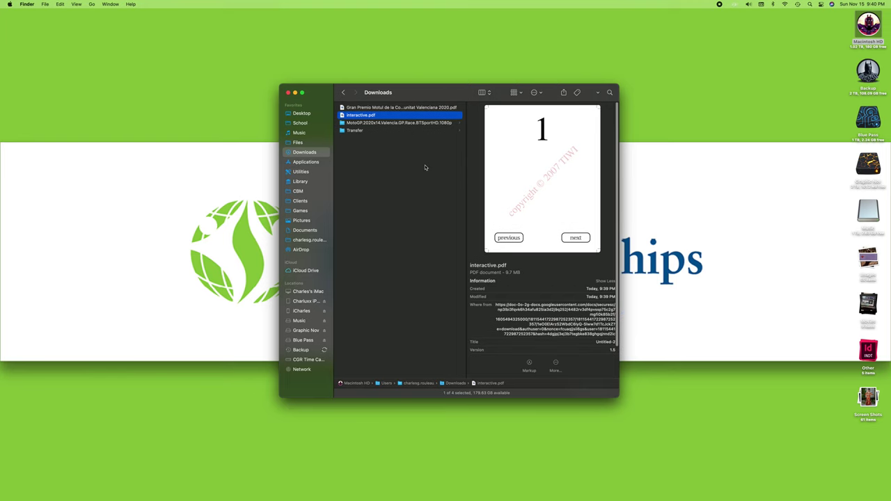
click(408, 185)
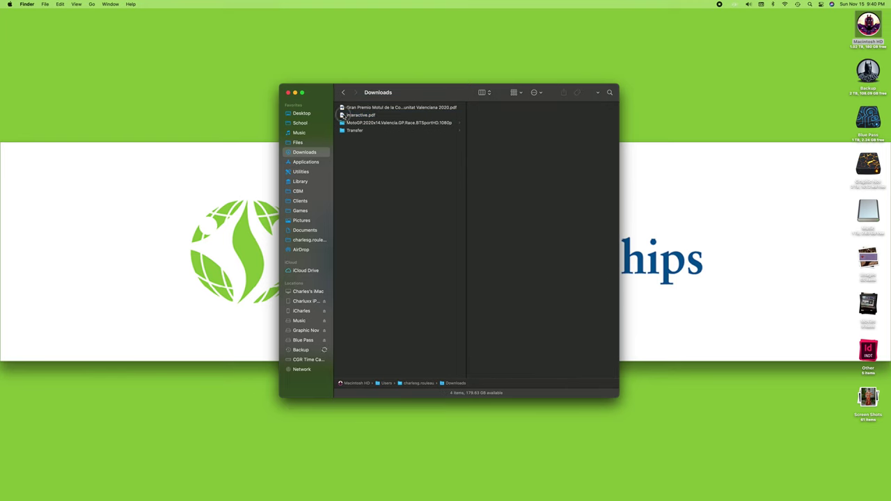
click(342, 115)
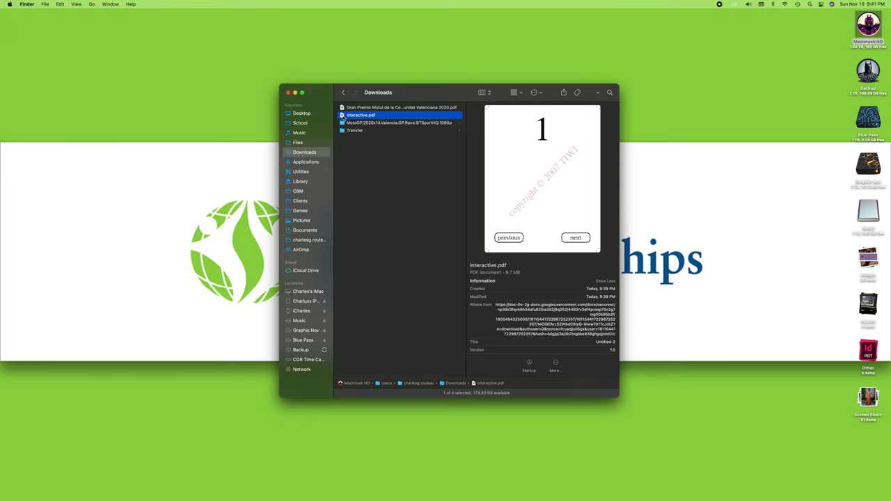
Move interactive.pdf into Documents/School, confirm it arrived, then return to Downloads
drag(342, 119, 352, 194)
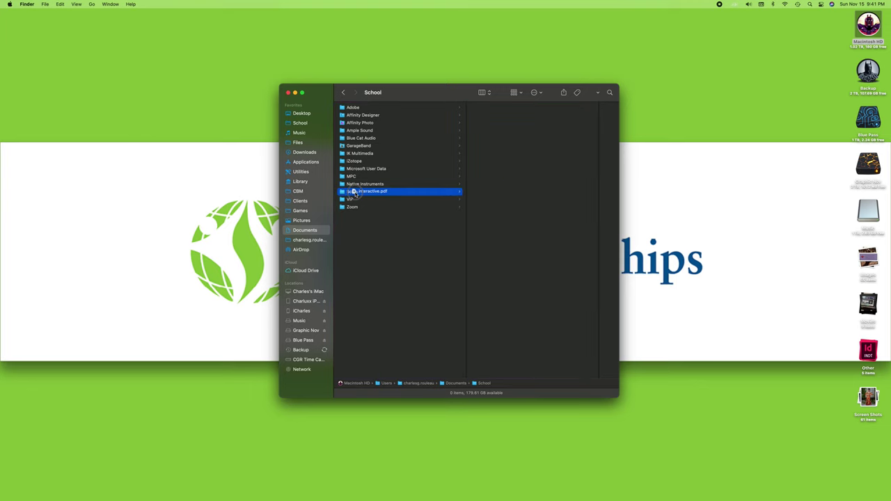
scroll(348, 195, left, 5)
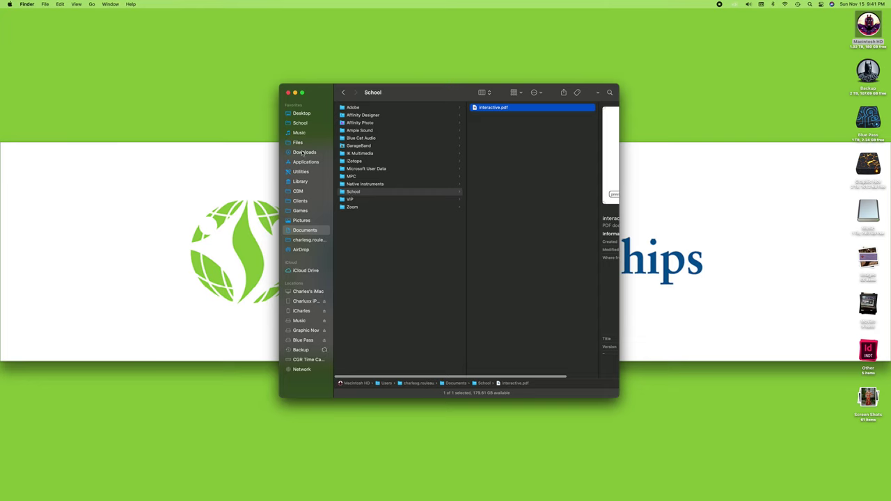
click(303, 152)
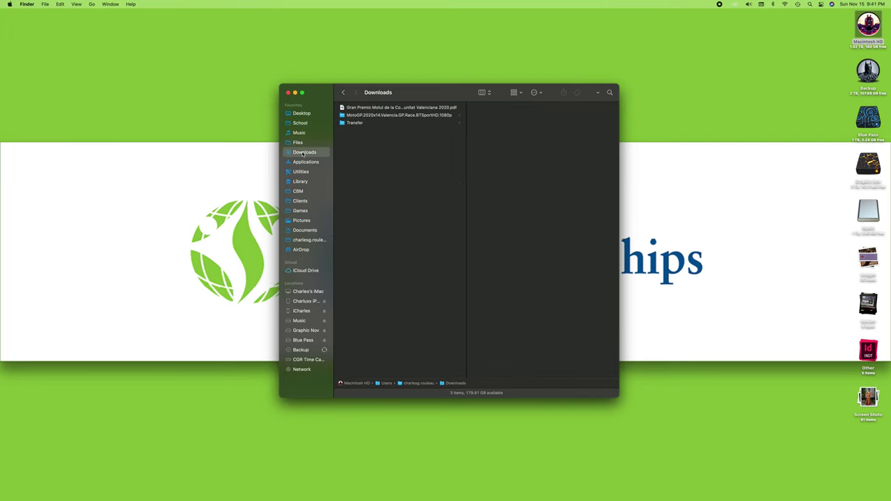
click(310, 230)
click(351, 192)
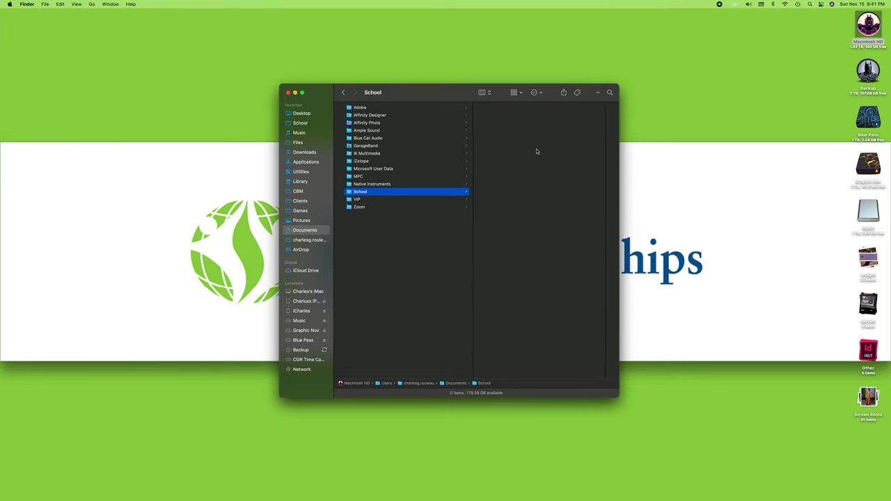
click(304, 154)
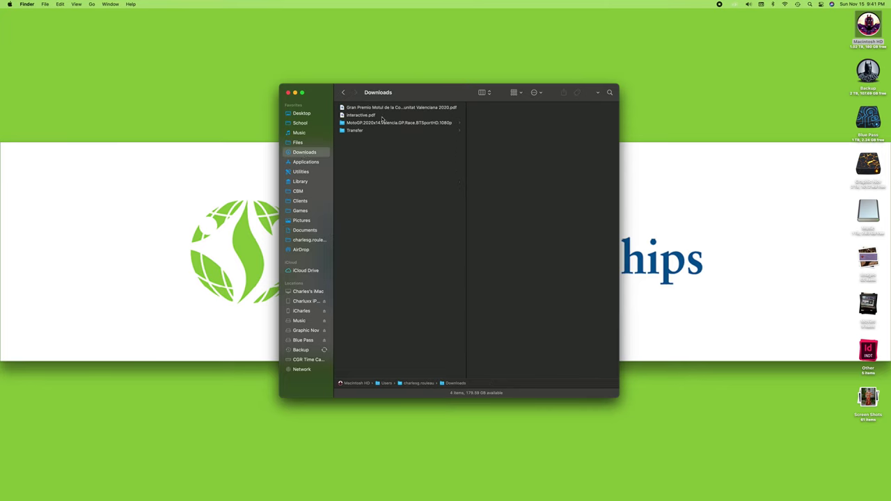
Open a second Finder window beside Downloads showing the Documents/School folder
click(342, 115)
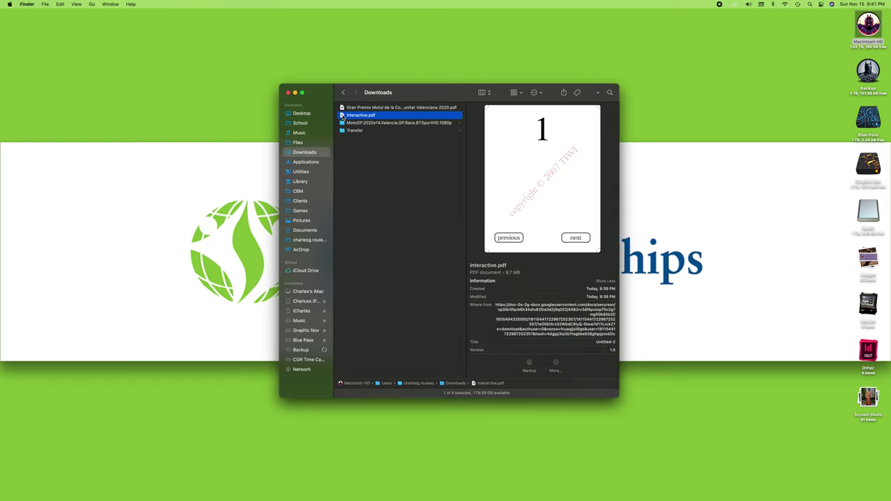
double_click(868, 38)
drag(460, 97, 692, 115)
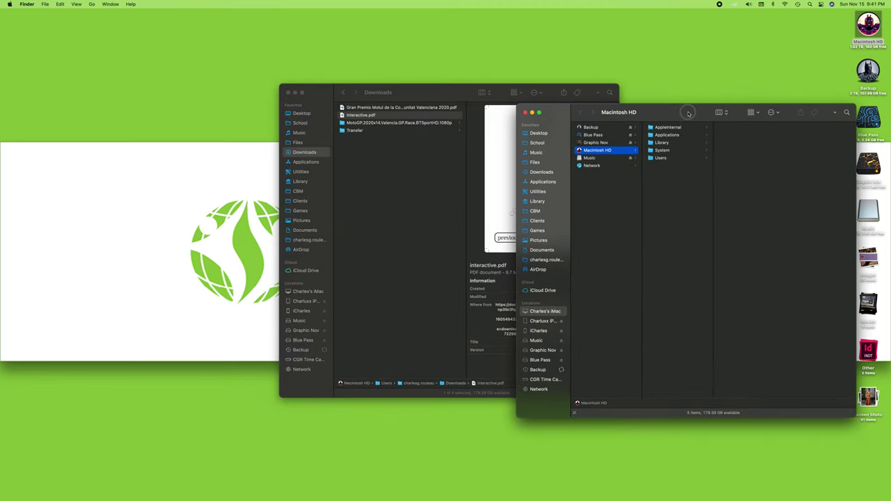
click(542, 251)
click(579, 213)
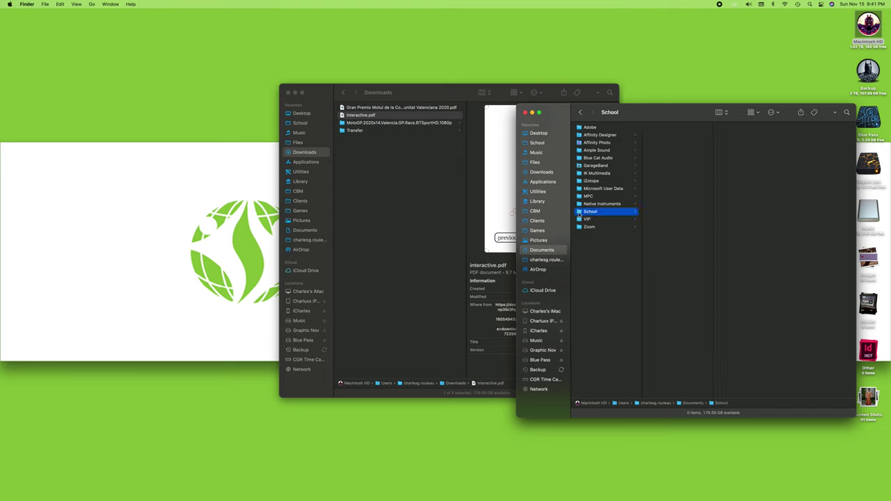
Drag interactive.pdf from Downloads into School, then close the School window
drag(341, 116, 674, 211)
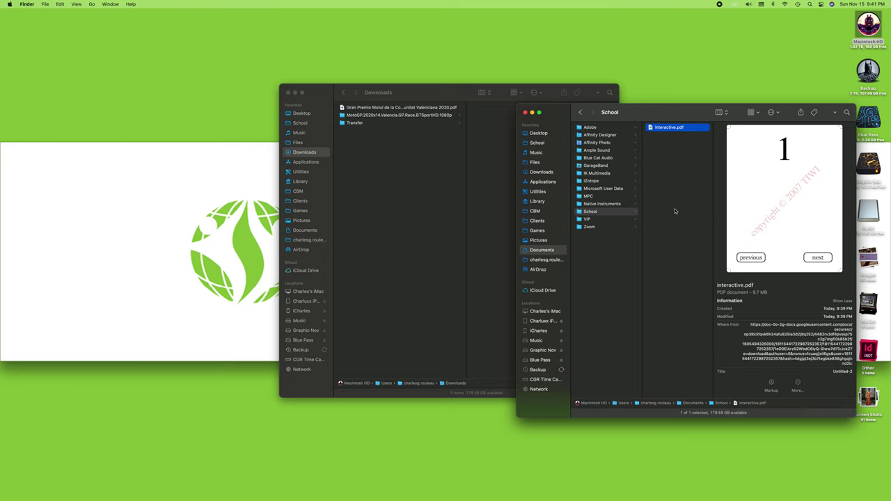
drag(642, 114, 534, 97)
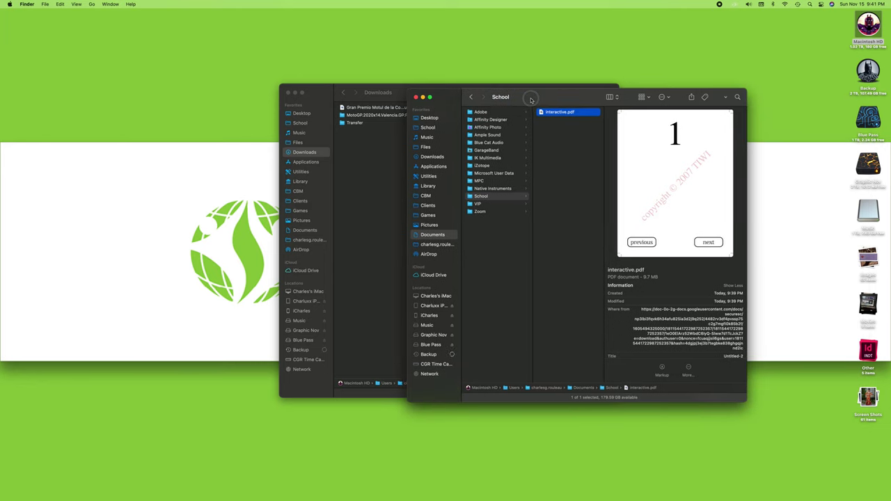
click(417, 95)
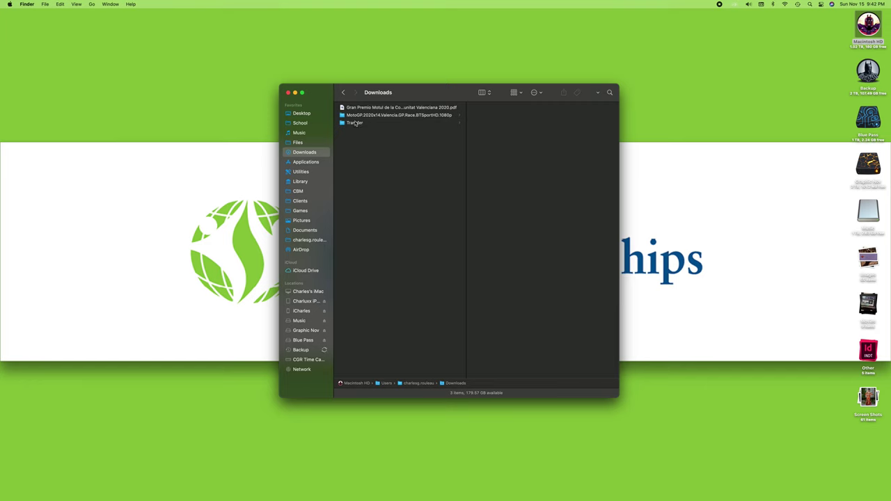
Move interactive.pdf from Documents/School back to Downloads
click(301, 230)
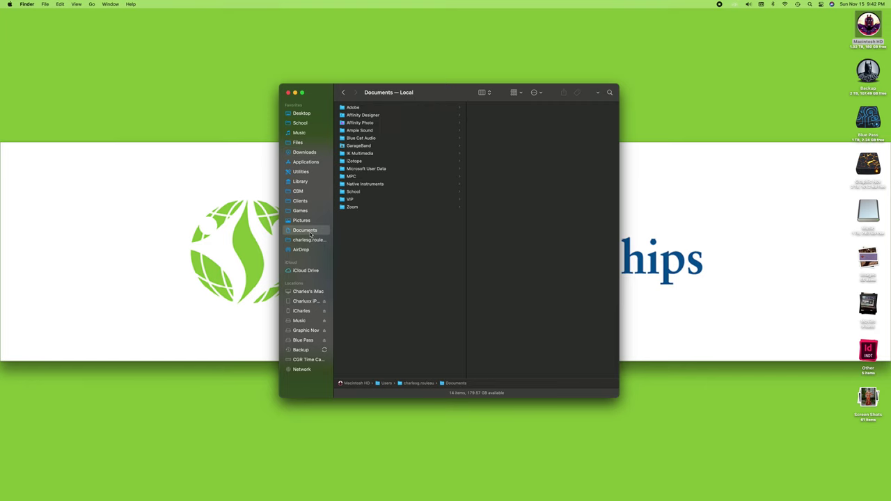
click(355, 193)
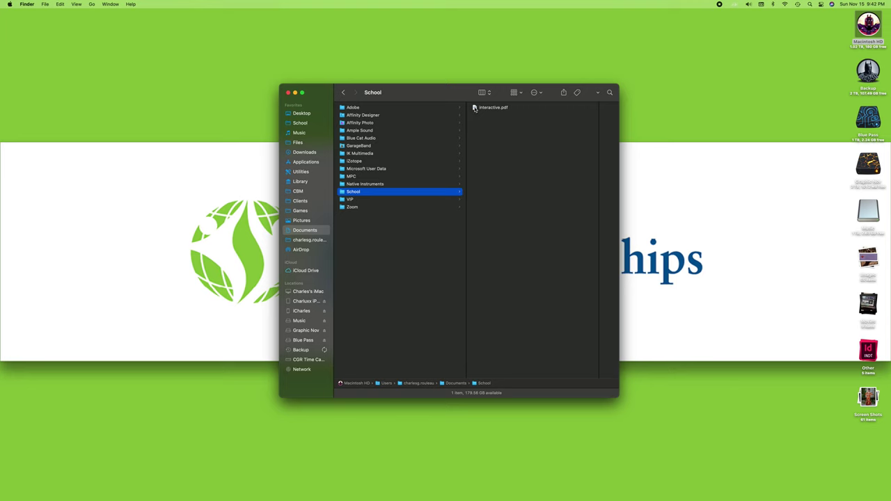
drag(474, 108, 311, 156)
click(310, 153)
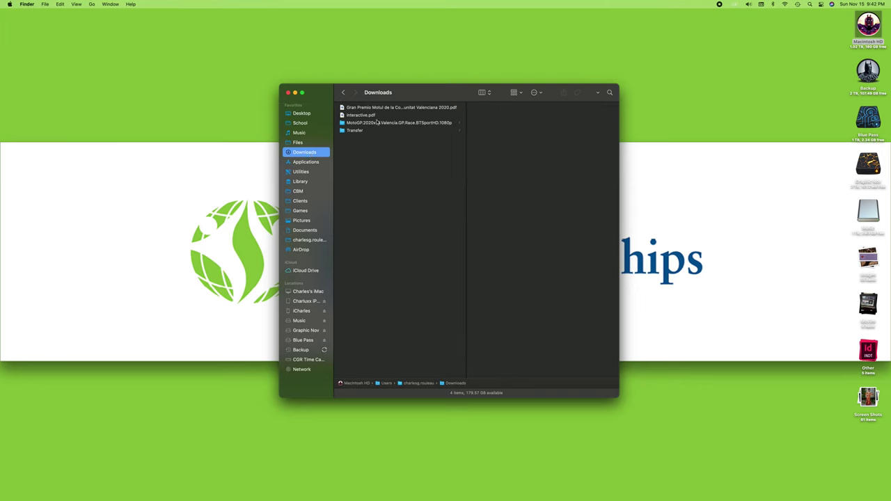
Move interactive.pdf from Downloads into Documents, then into the School folder
drag(351, 114, 384, 142)
drag(343, 117, 309, 234)
click(304, 232)
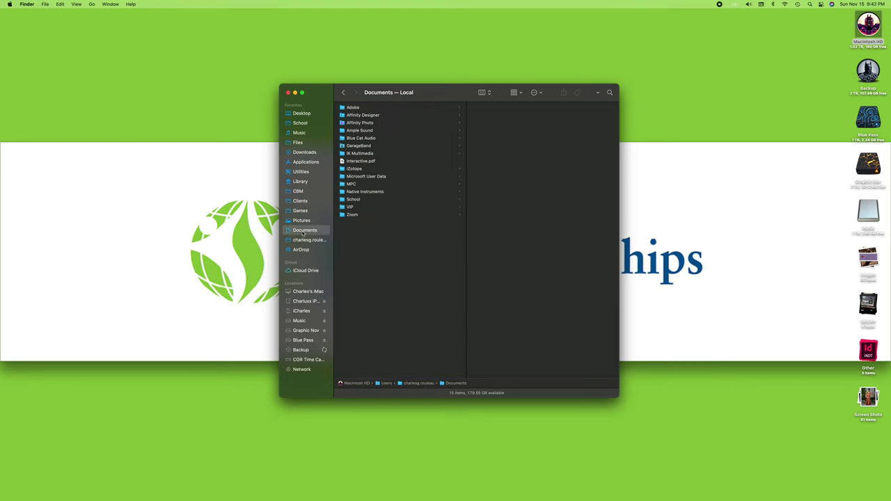
click(343, 161)
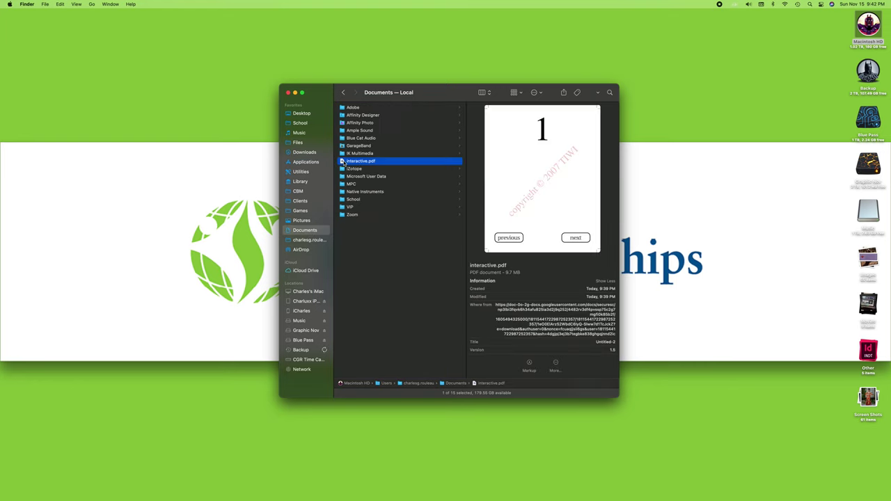
drag(343, 160, 359, 201)
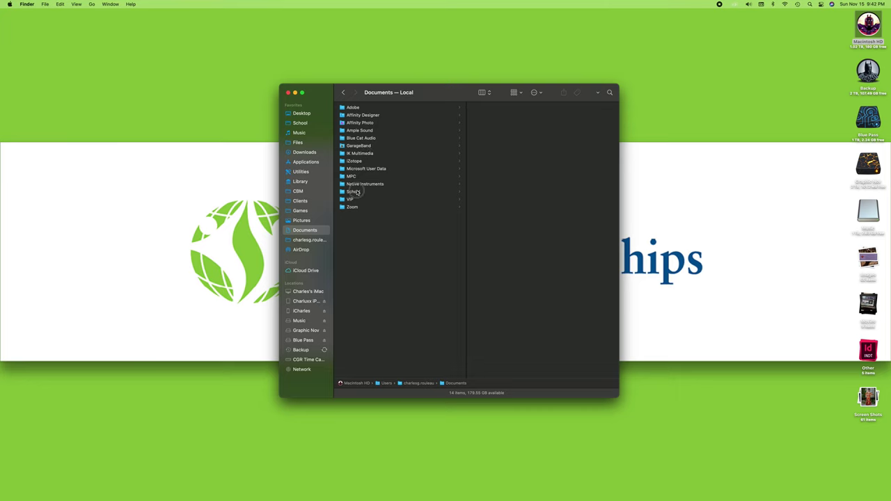
click(357, 191)
Send interactive.pdf to Downloads and back into School, then close the Finder window
drag(483, 108, 314, 153)
click(310, 154)
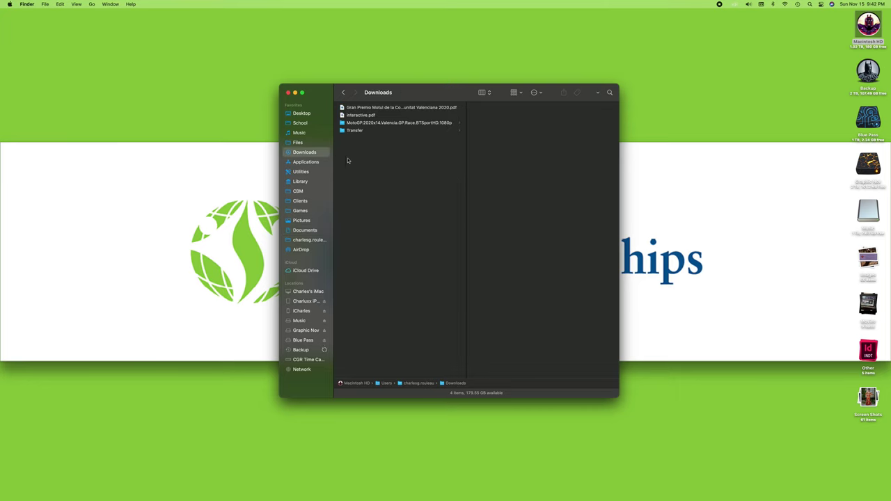
drag(341, 116, 349, 194)
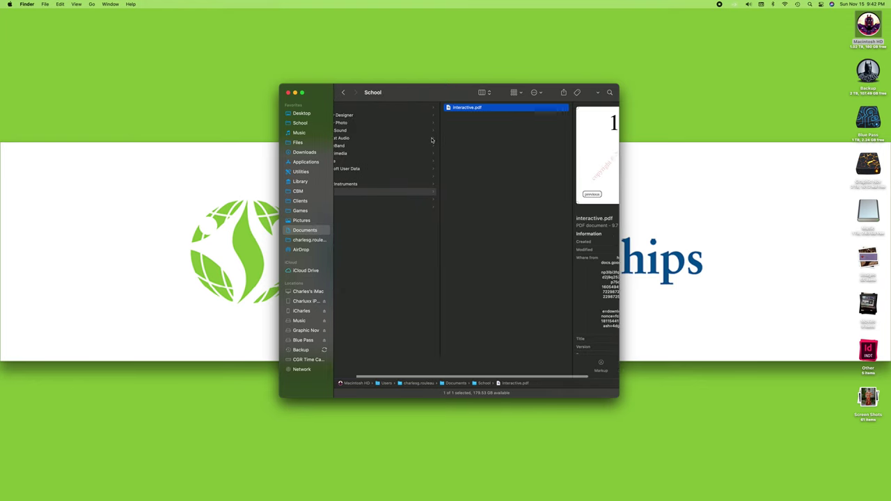
click(288, 93)
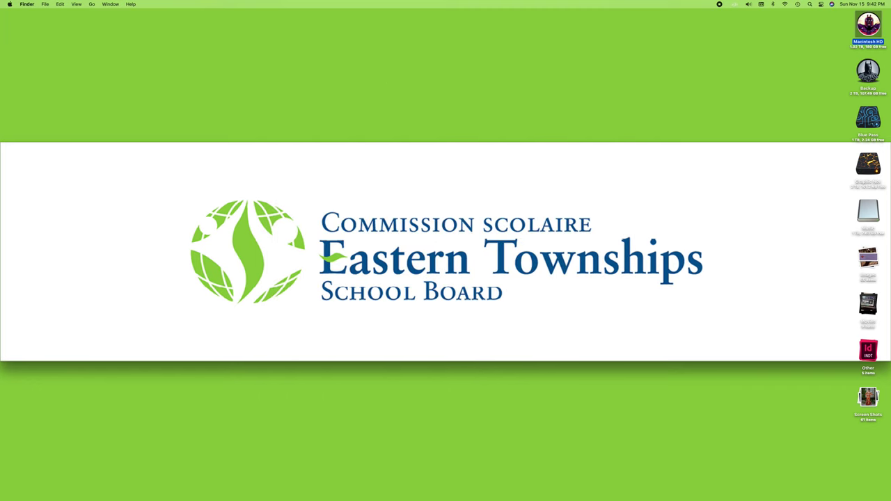
Open a new Macintosh HD window, view Documents/School holding only interactive.pdf, then close it
double_click(867, 26)
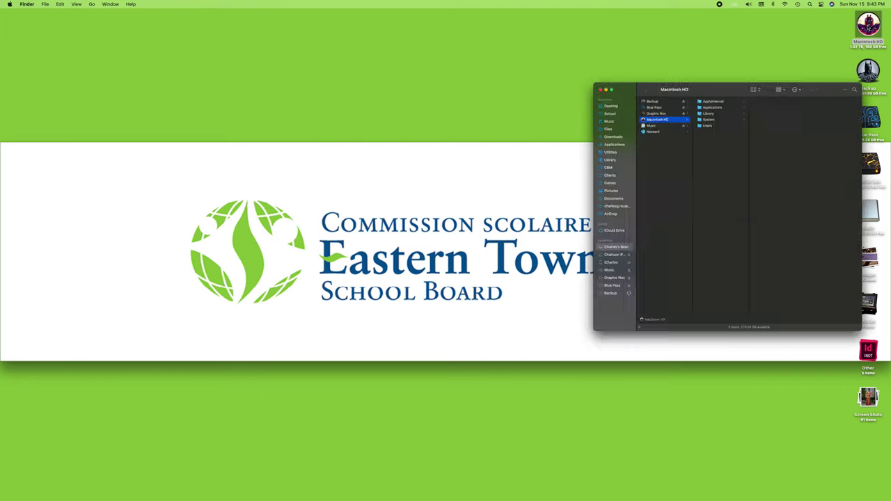
drag(701, 111, 465, 97)
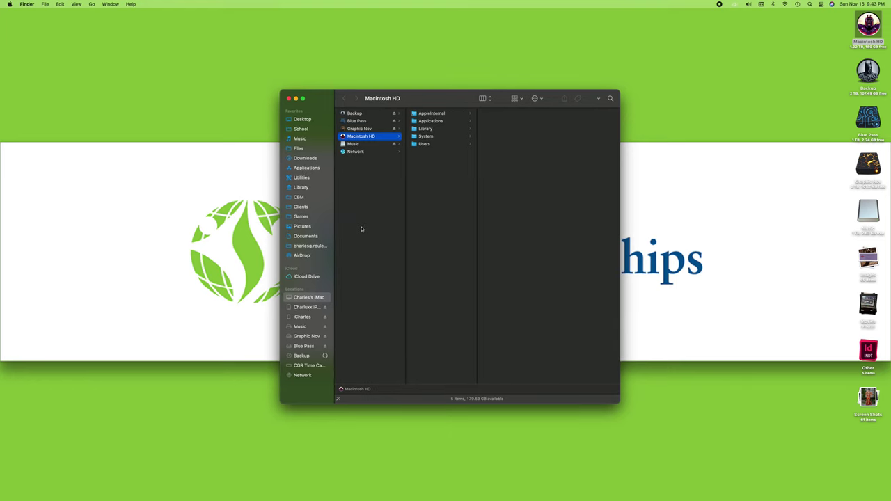
click(311, 237)
click(356, 197)
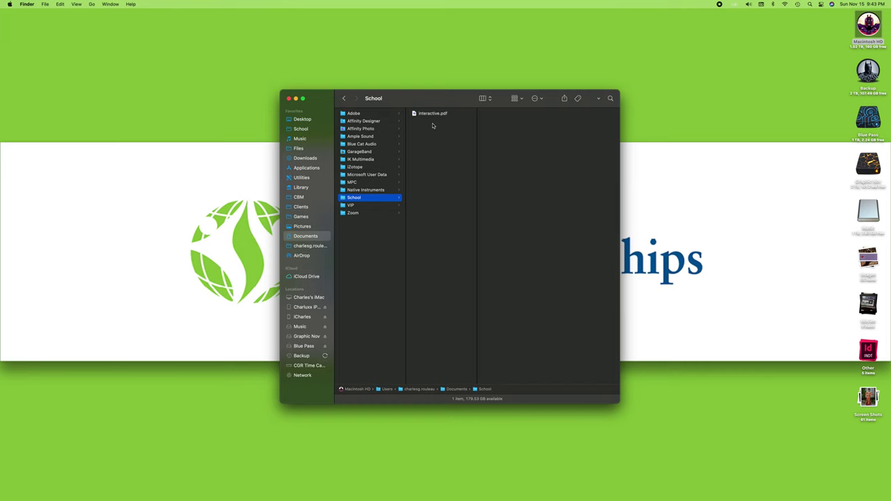
click(288, 98)
Switch to Pages and scroll through the untitled Monthly Report template dated November 15, 2020
key(super+Tab)
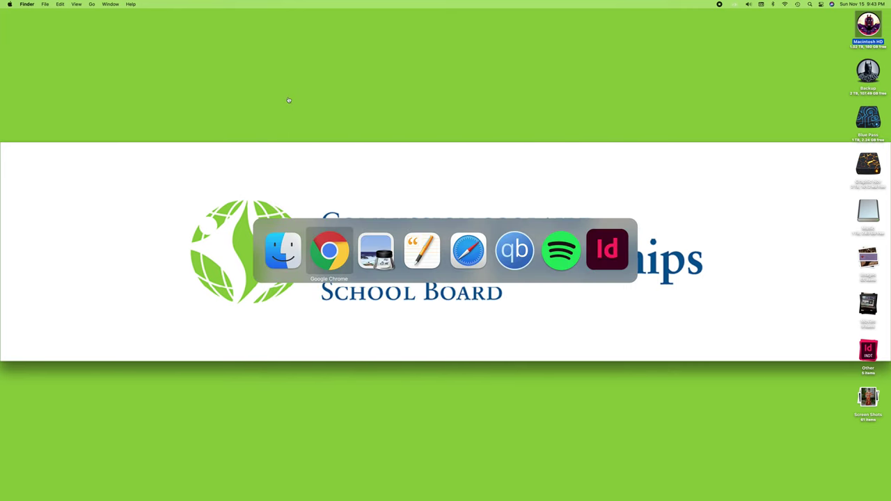
key(super+Tab)
key(super+Tab)
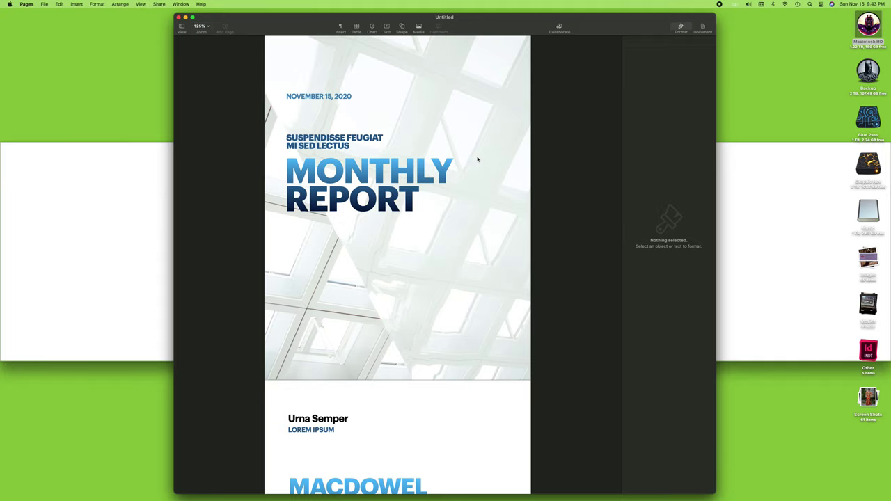
scroll(478, 159, down, 5)
scroll(478, 155, down, 15)
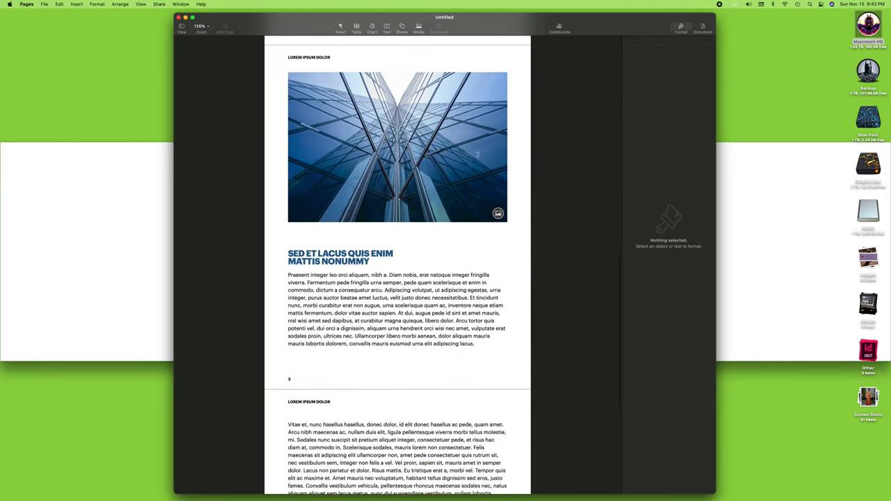
scroll(478, 157, up, 20)
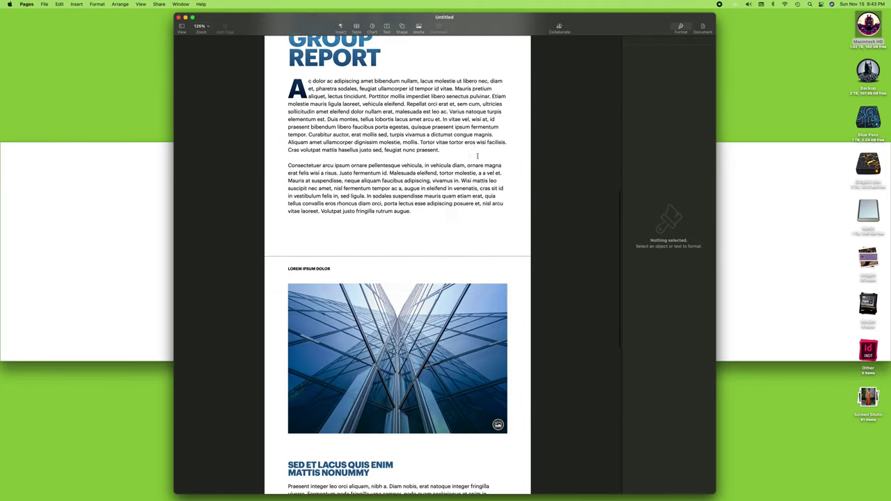
scroll(477, 159, up, 2)
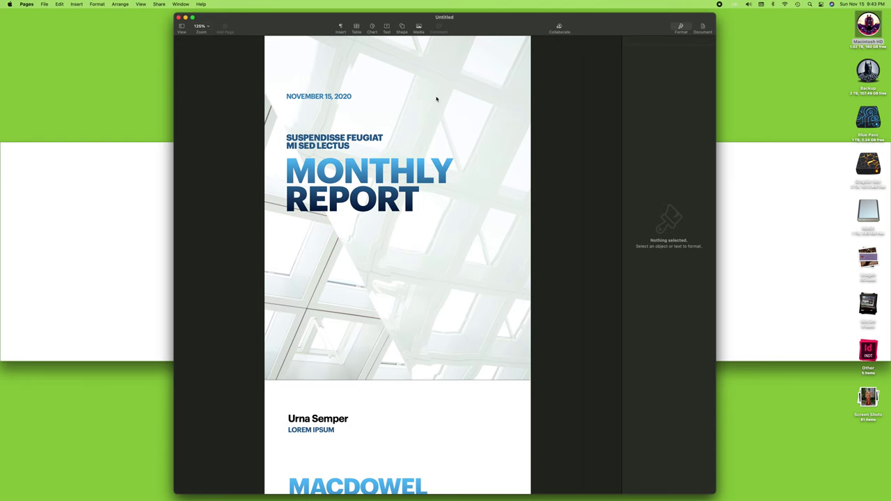
click(44, 4)
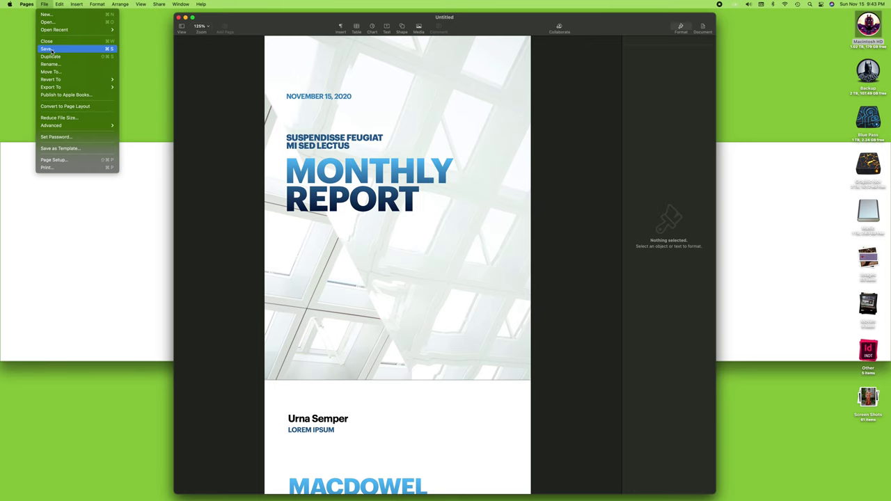
Save the document under the name 'Monthly Report' and expand the dialog's folder browser
click(80, 51)
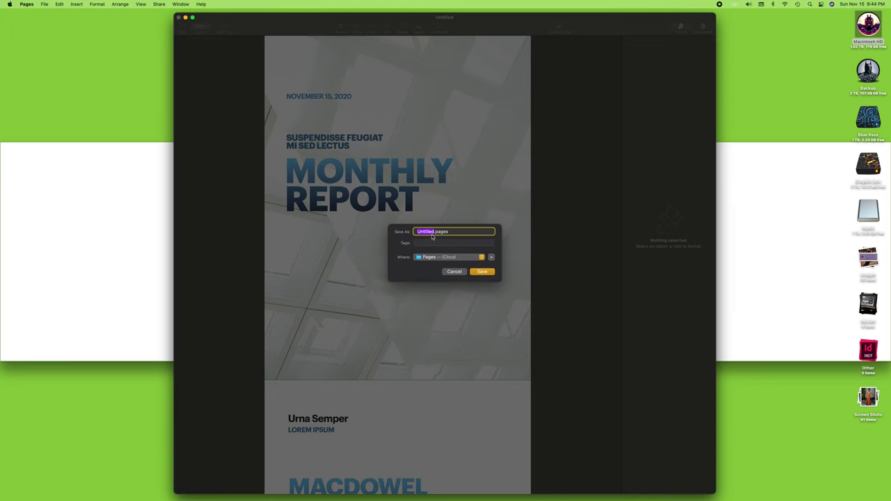
text(Monthly Report)
click(491, 258)
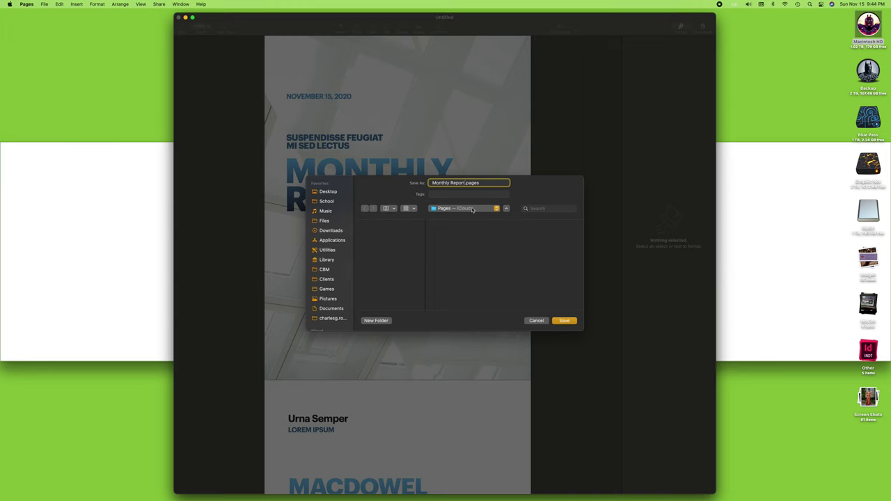
Save Monthly Report.pages into the School folder inside Documents
click(506, 208)
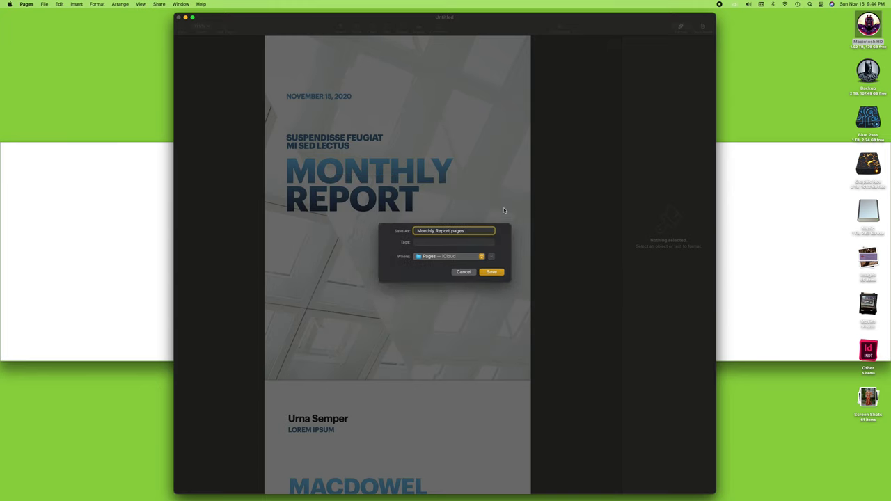
click(491, 256)
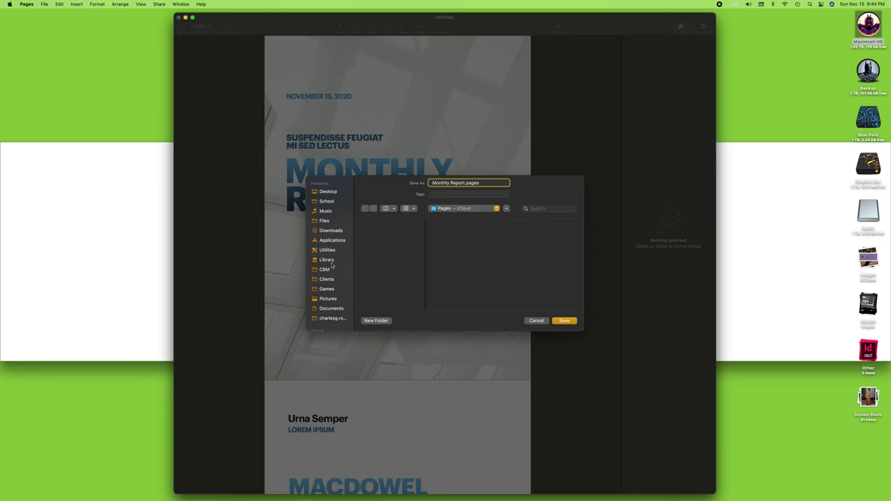
click(325, 311)
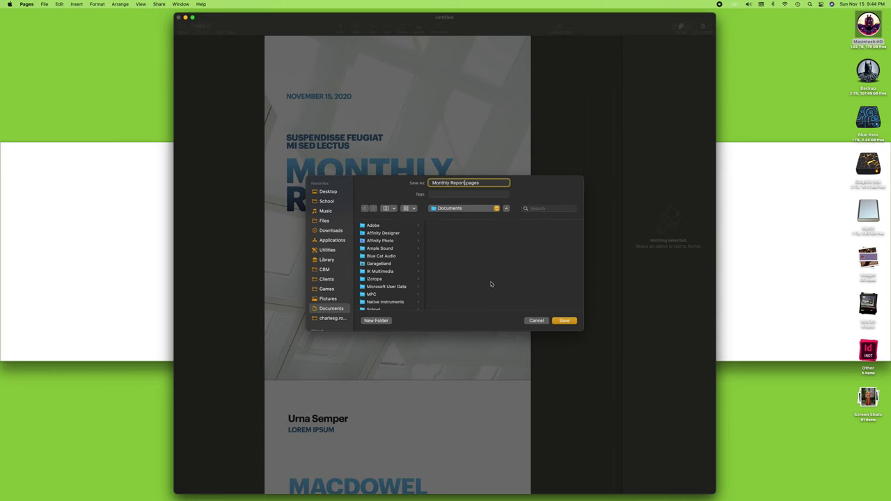
drag(582, 330, 606, 380)
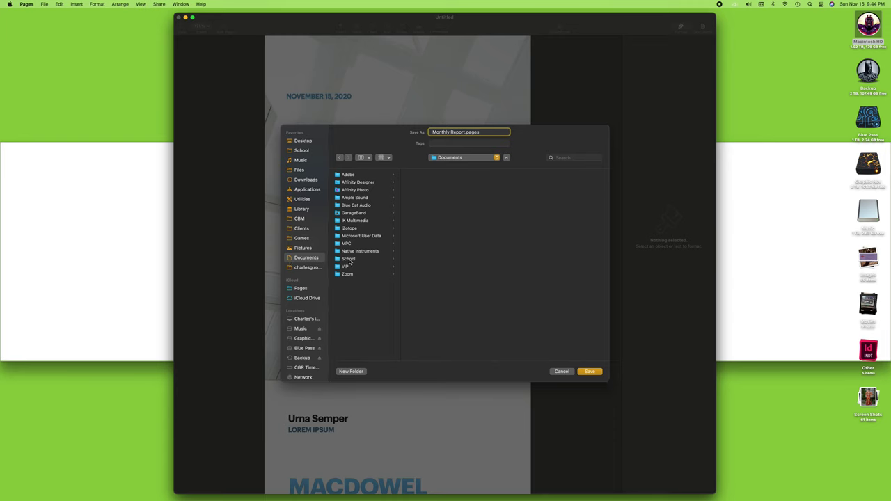
click(348, 259)
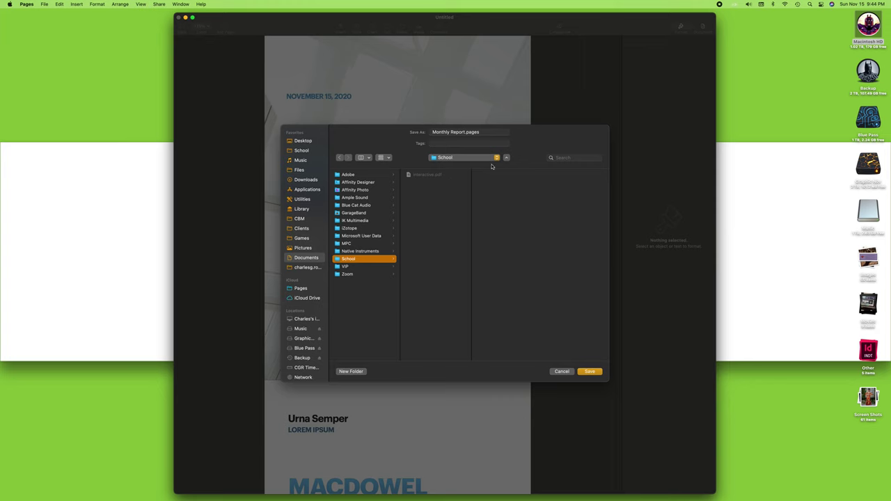
click(590, 372)
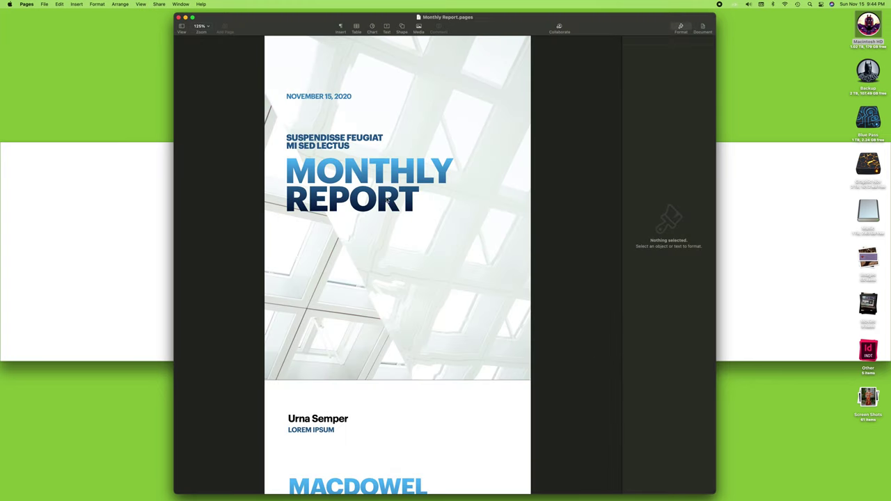
click(27, 4)
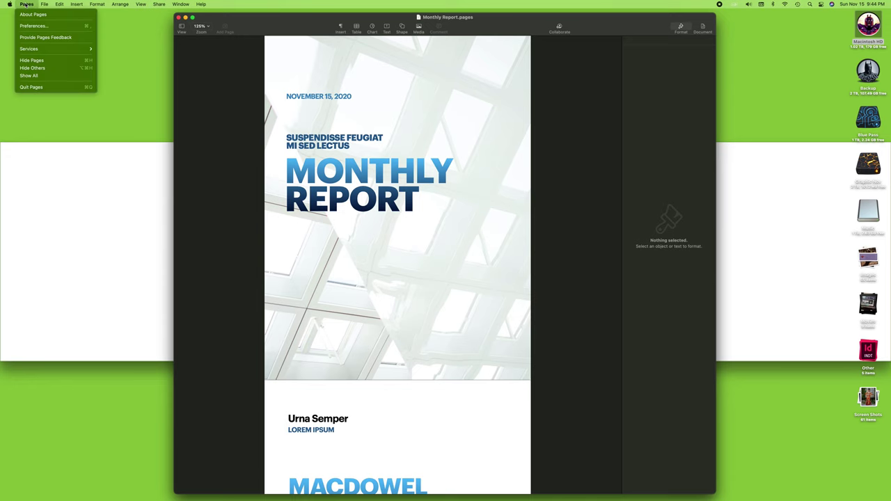
Hide Pages and open Macintosh HD to Documents > School, listing interactive.pdf and Monthly Report.pages
click(55, 61)
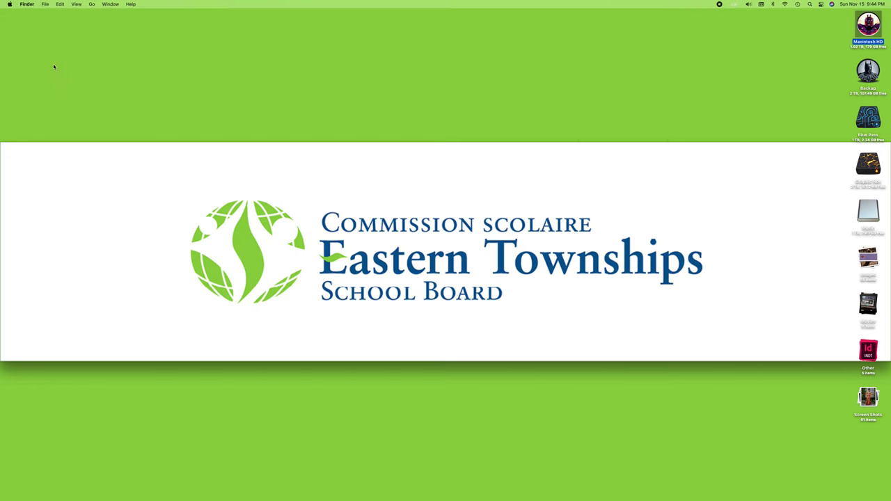
click(775, 45)
double_click(868, 24)
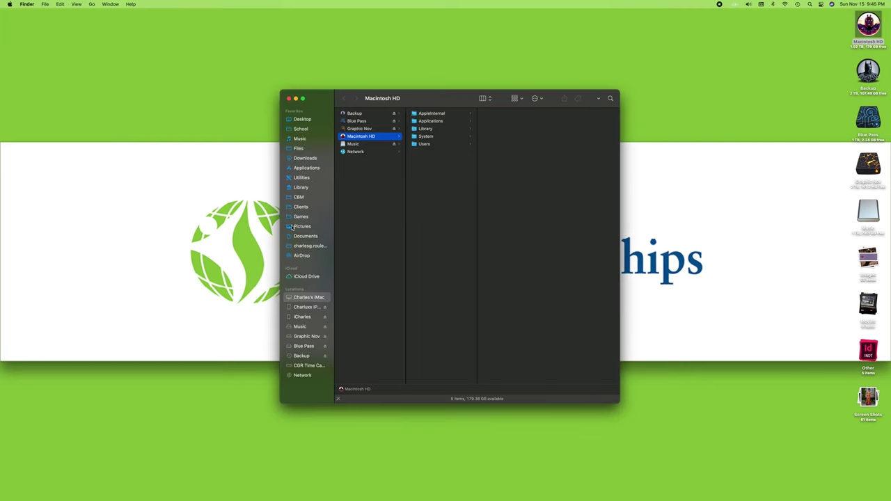
click(304, 239)
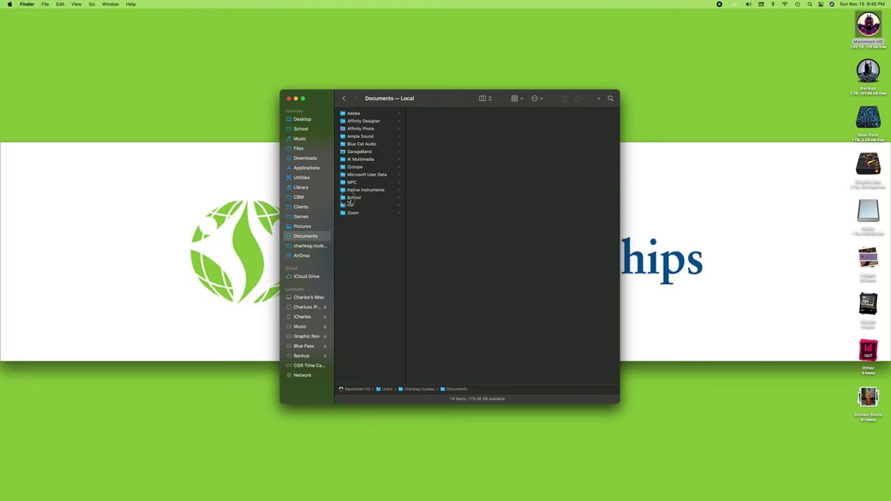
click(353, 198)
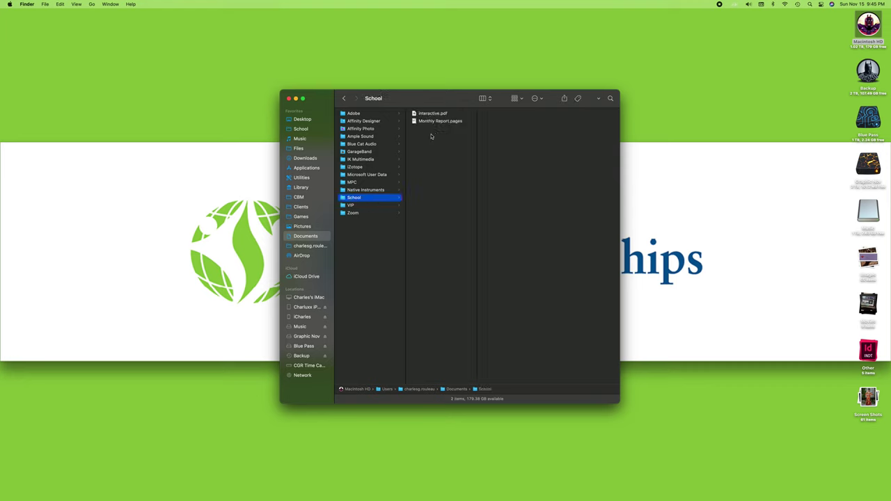
click(301, 129)
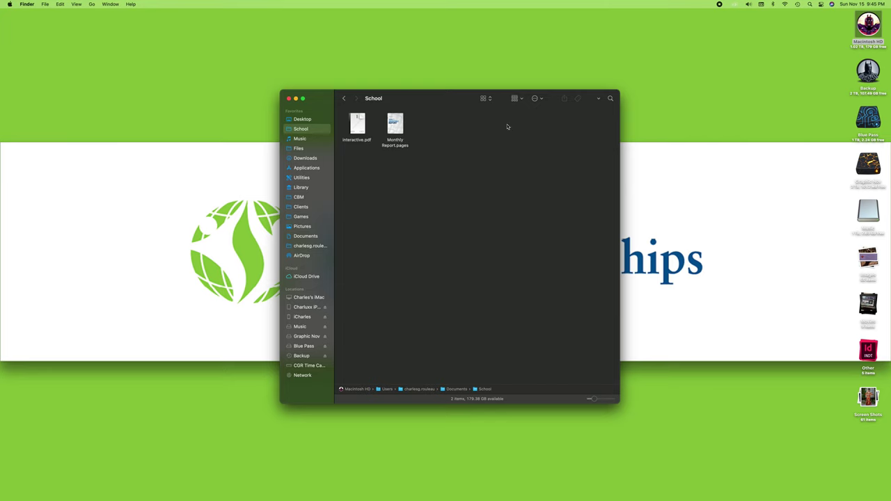
Widen the window in column view, browse Music's Look subfolder, then return to School's two files
drag(619, 188, 704, 188)
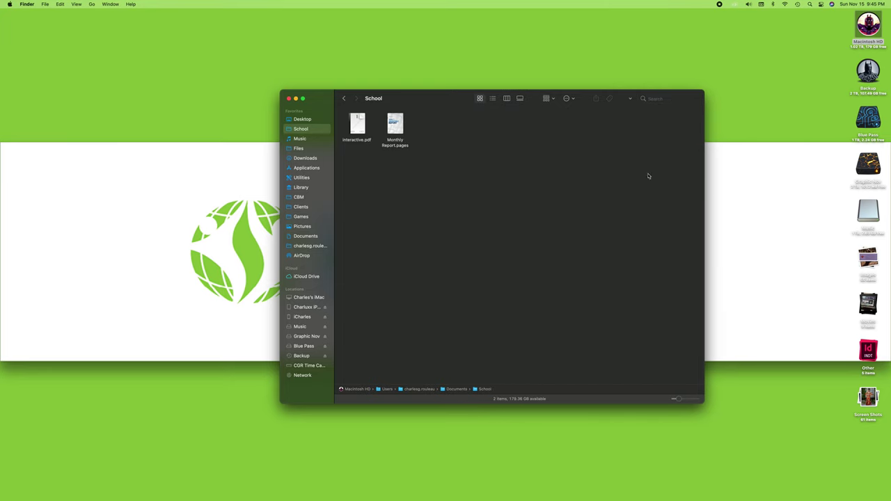
click(507, 99)
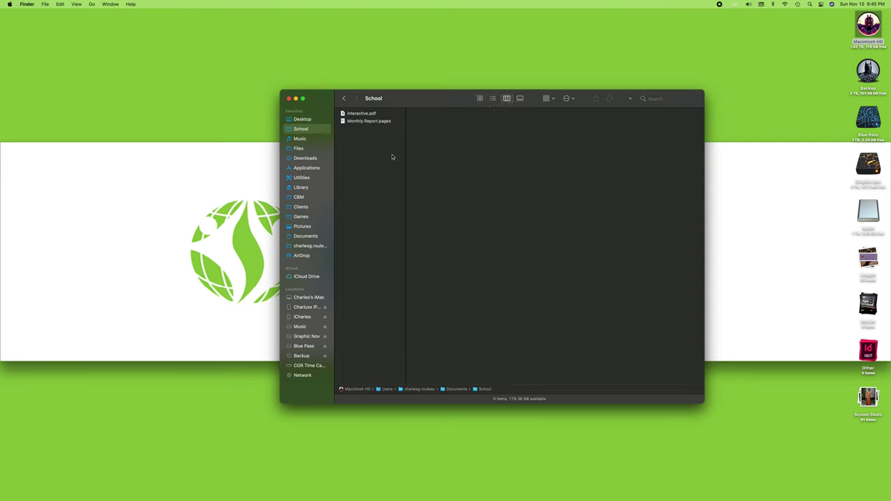
click(299, 138)
click(299, 130)
click(300, 140)
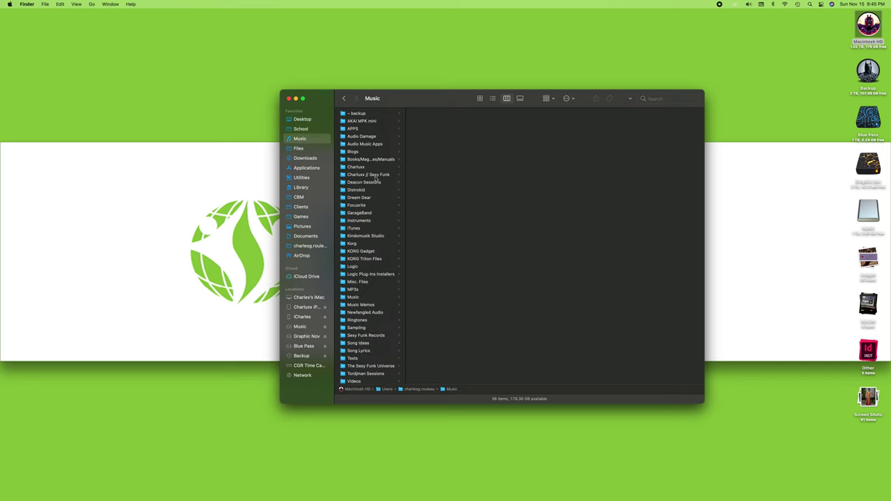
click(349, 168)
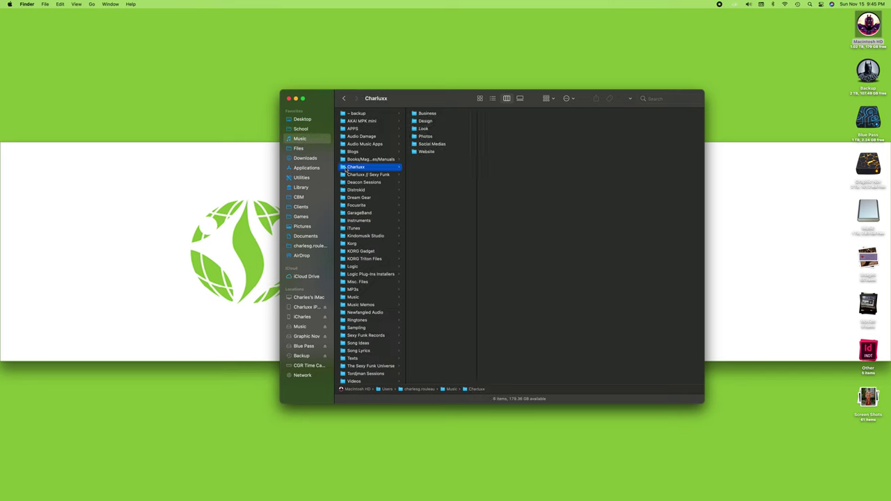
click(424, 130)
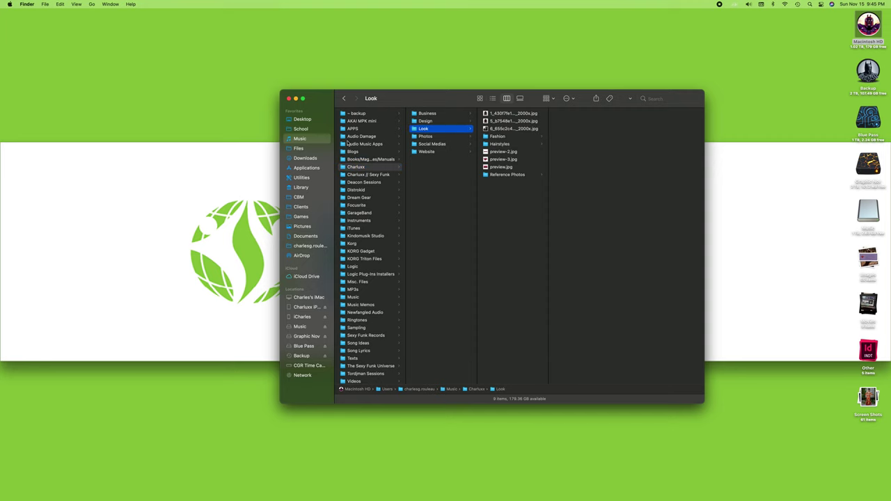
click(300, 129)
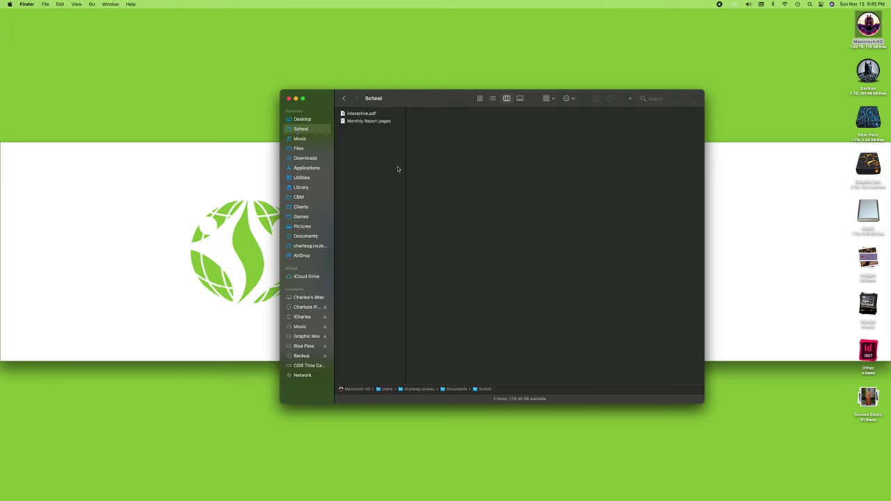